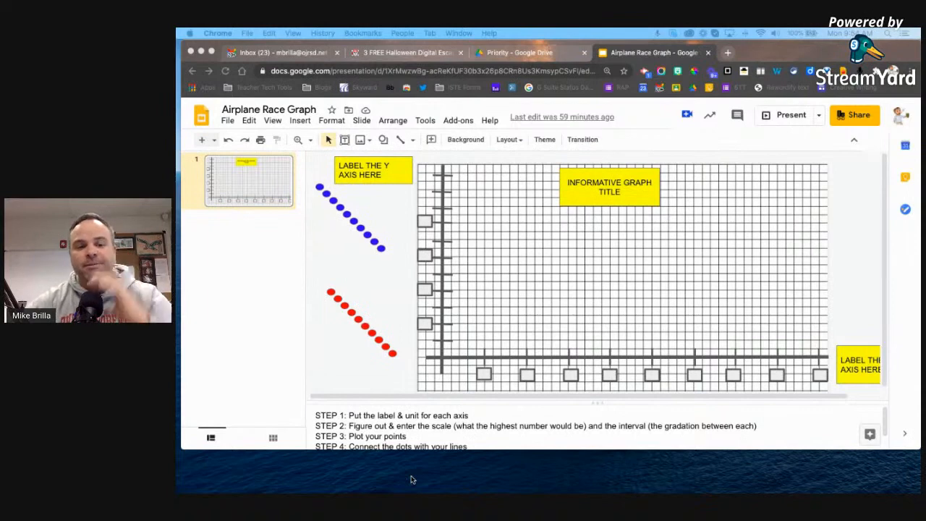
- Enter 1 in the first x-axis scale box of the graph
scroll(473, 439, "down", 1)
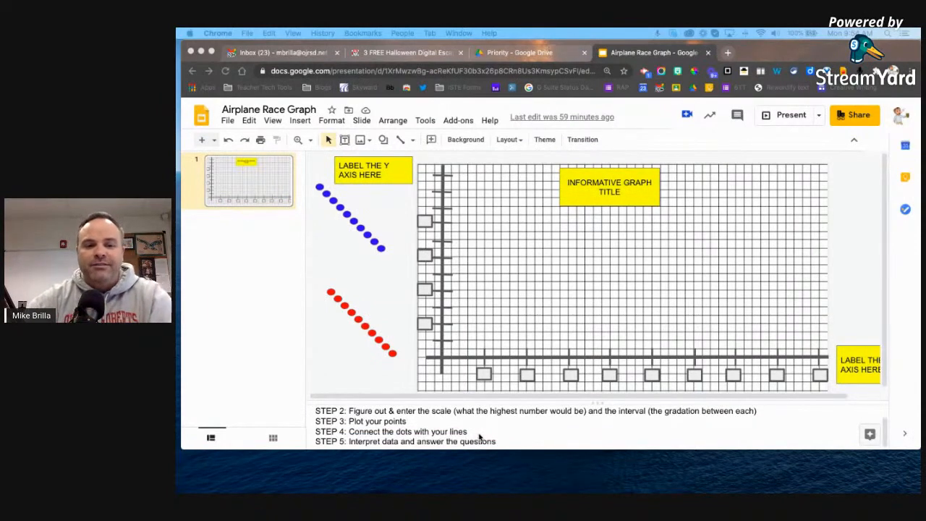
scroll(479, 436, "up", 1)
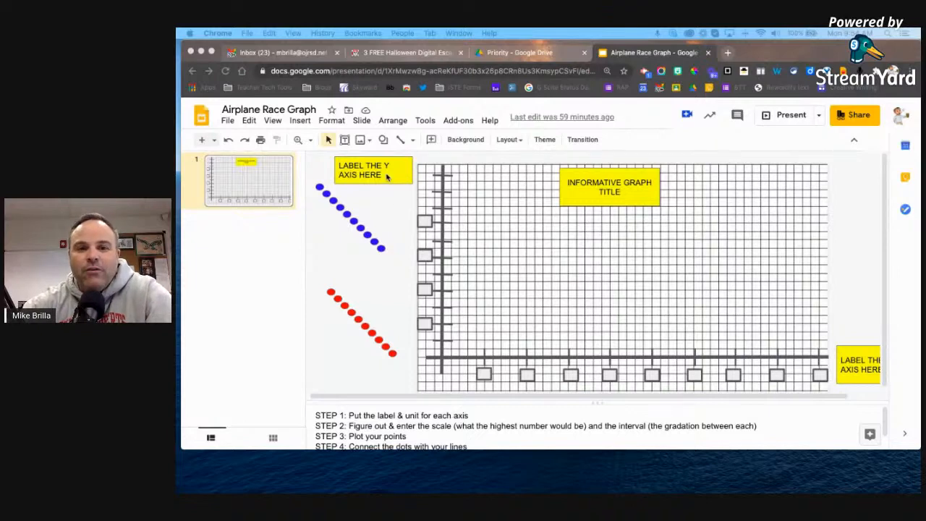
left_click(423, 190)
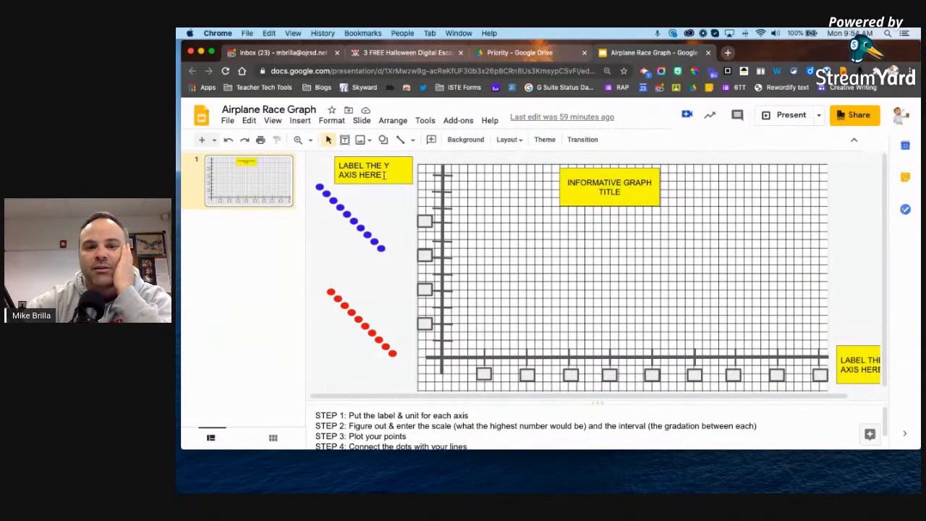
left_click(579, 191)
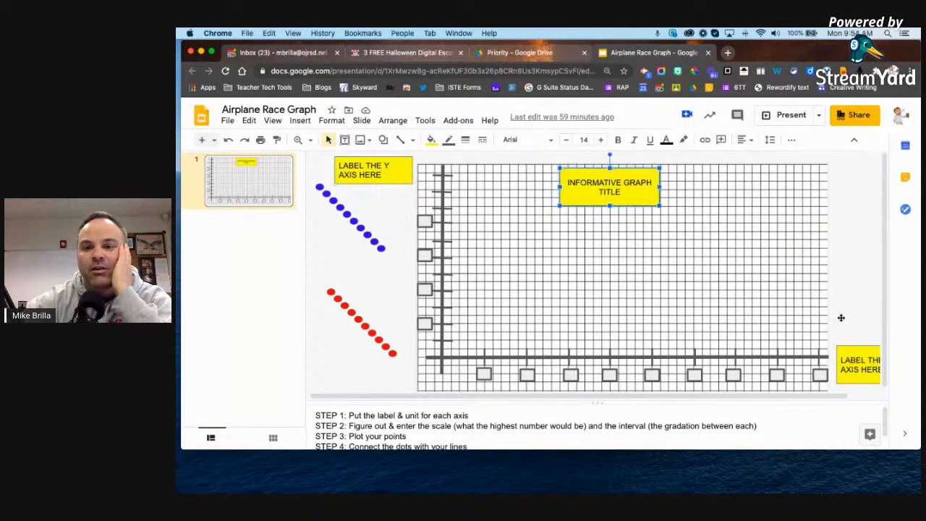
left_click(875, 369)
left_click(592, 190)
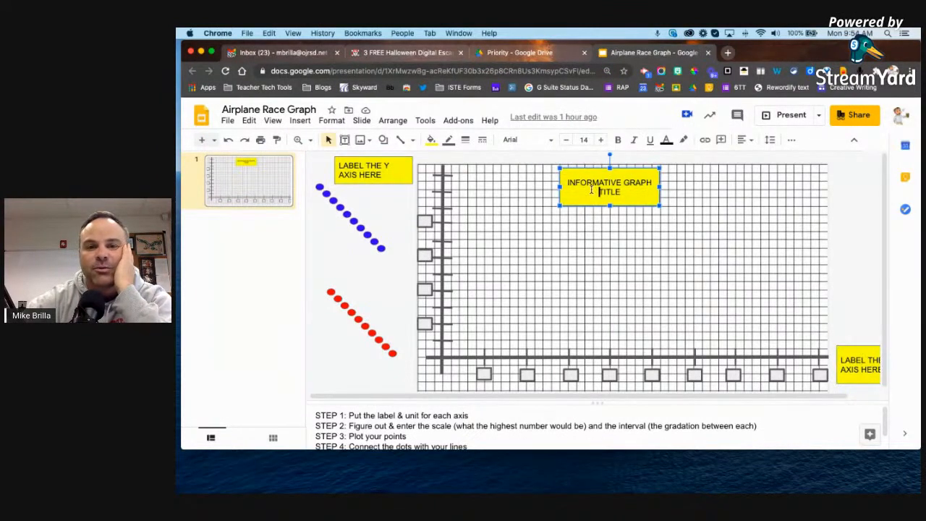
left_click(356, 174)
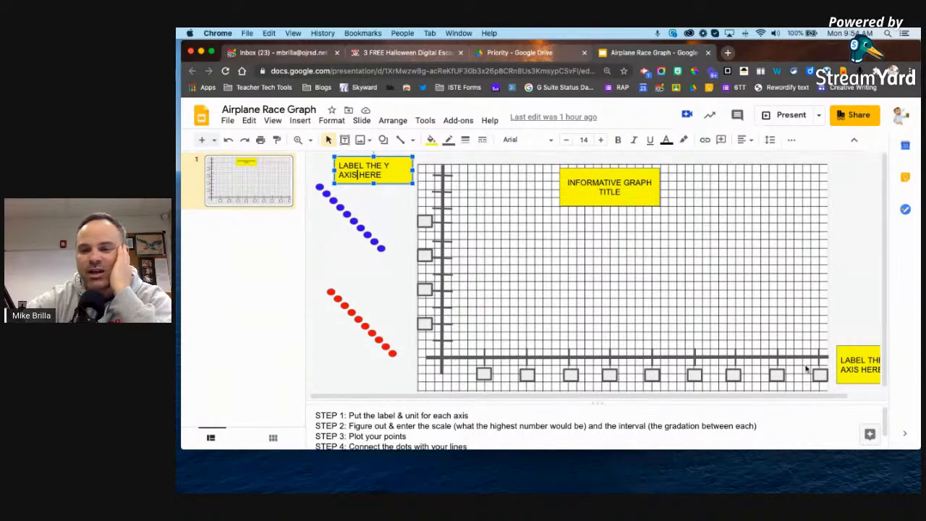
left_click(854, 369)
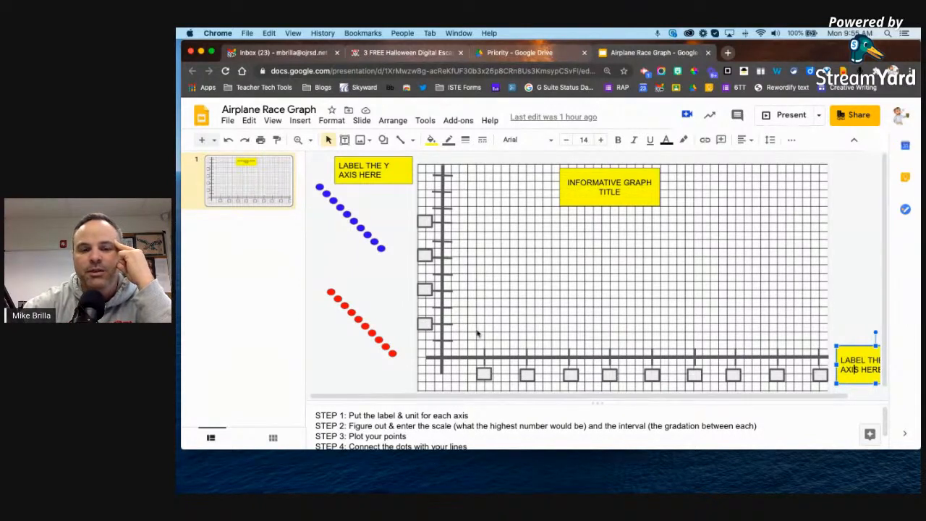
left_click(480, 375)
type("1")
- Enter 200 in the lowest y-axis scale box at 11-point size, widening the box to fit
left_click(394, 319)
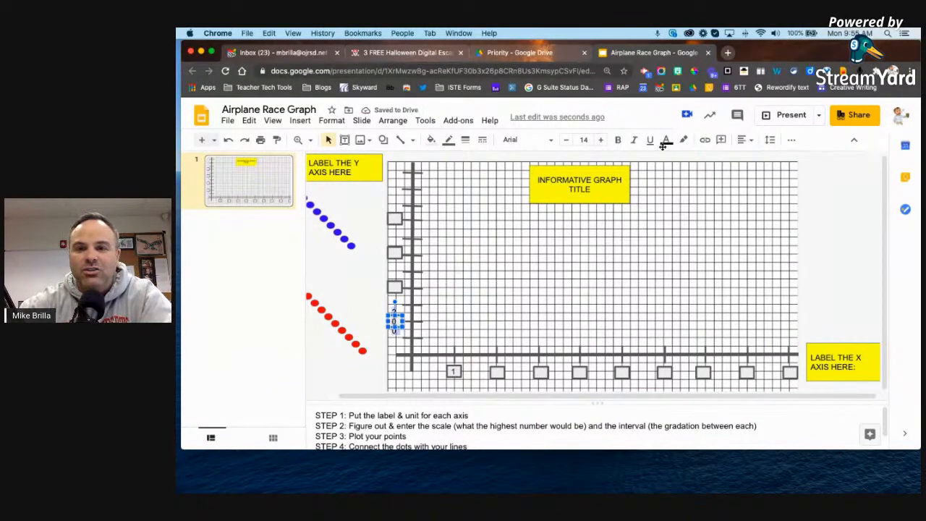
left_click(565, 140)
left_click(565, 140)
left_click(566, 140)
left_click(566, 140)
left_click(566, 141)
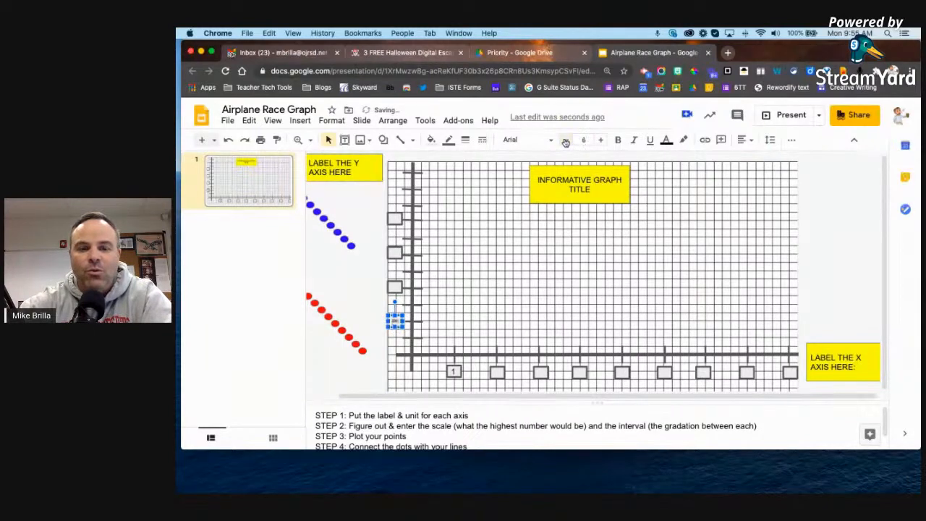
left_click_drag(403, 321, 411, 321)
left_click(600, 141)
left_click(600, 140)
left_click(600, 140)
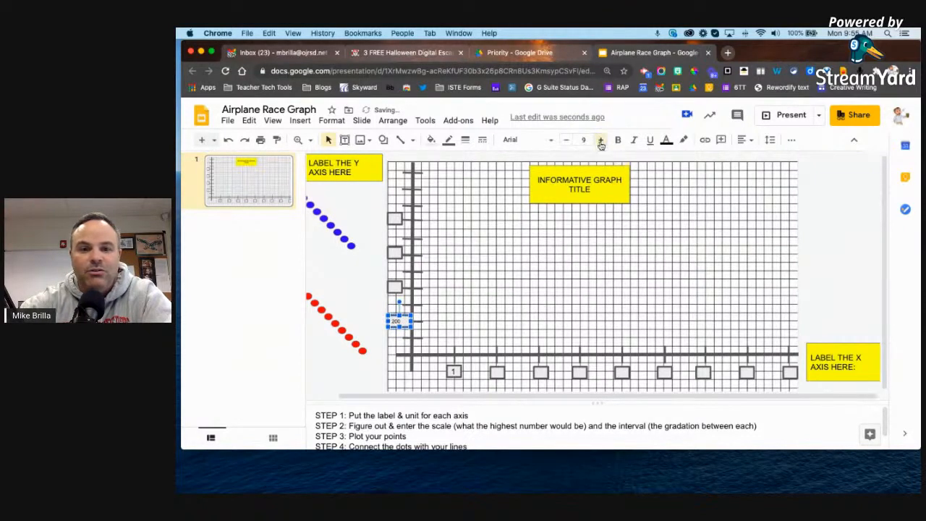
left_click(600, 140)
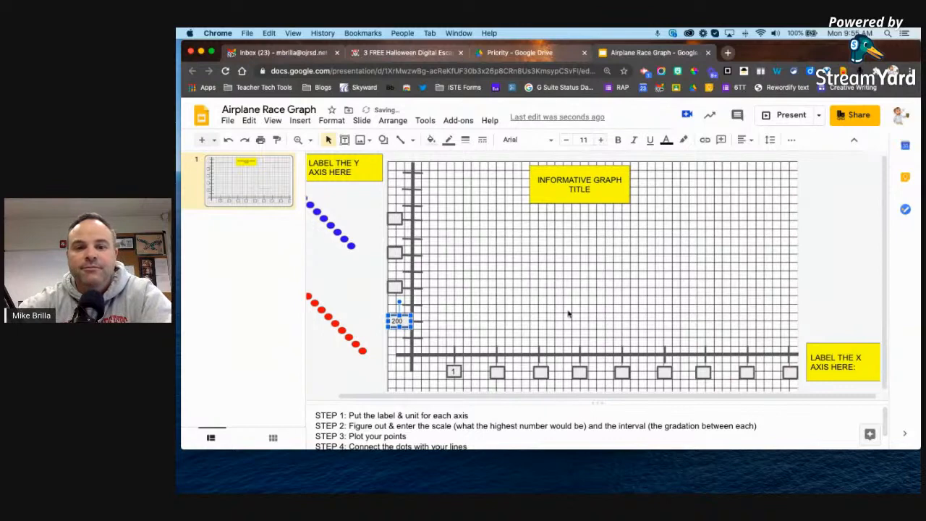
left_click(427, 315)
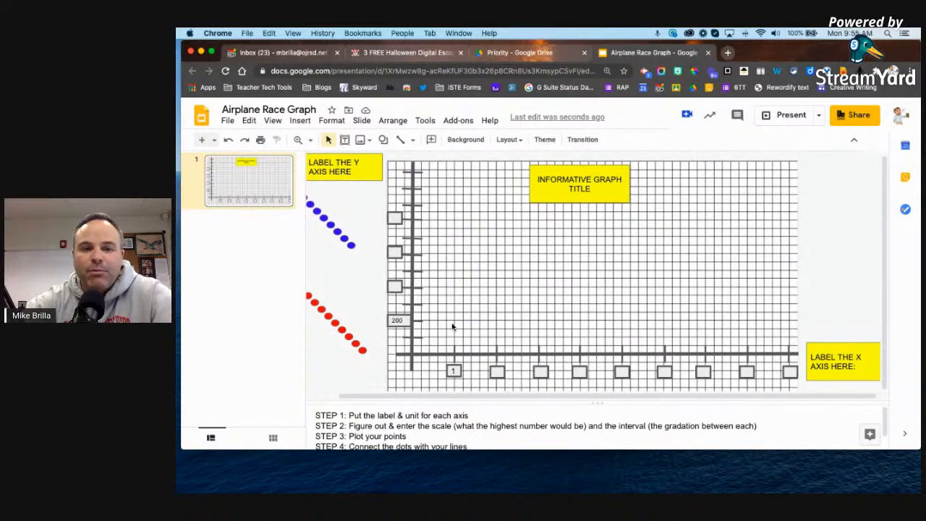
- Place blue dots on the graph origin and above the 1 mark
left_click_drag(411, 397, 372, 395)
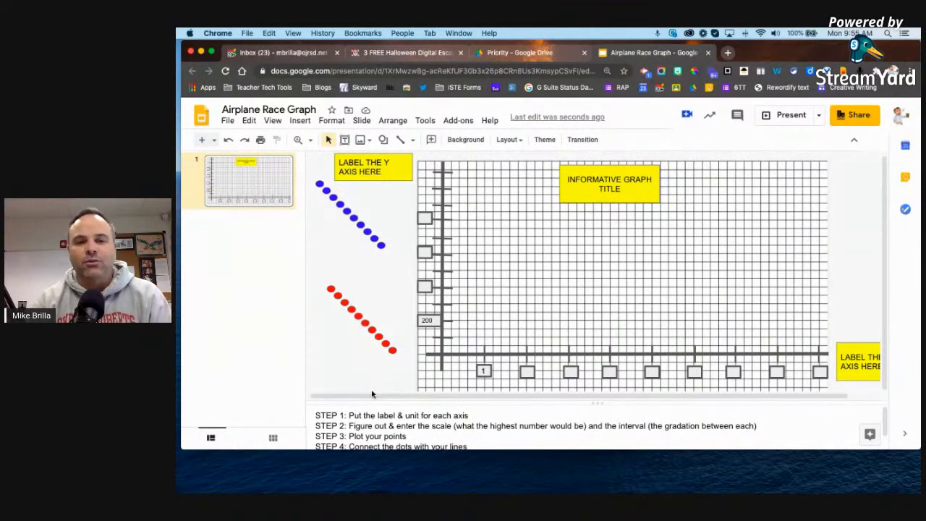
left_click(382, 245)
left_click_drag(444, 356, 441, 354)
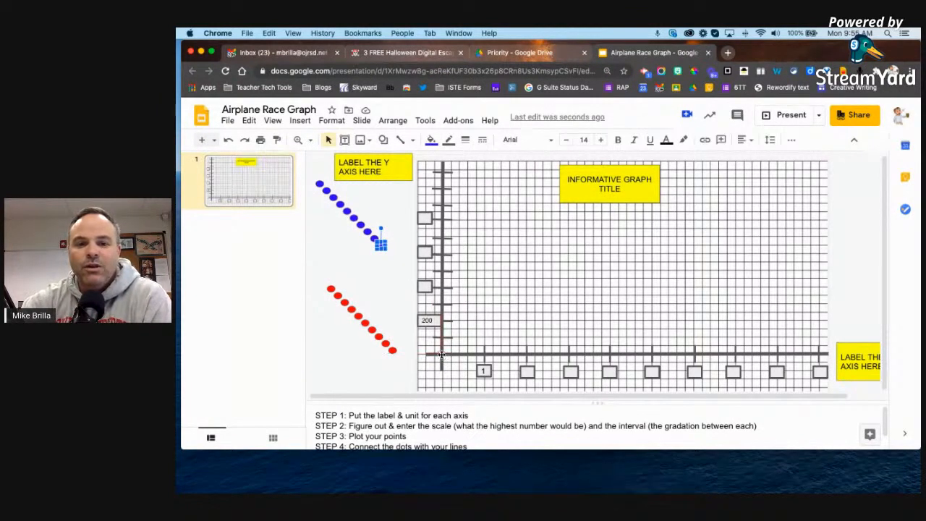
left_click_drag(371, 233, 484, 337)
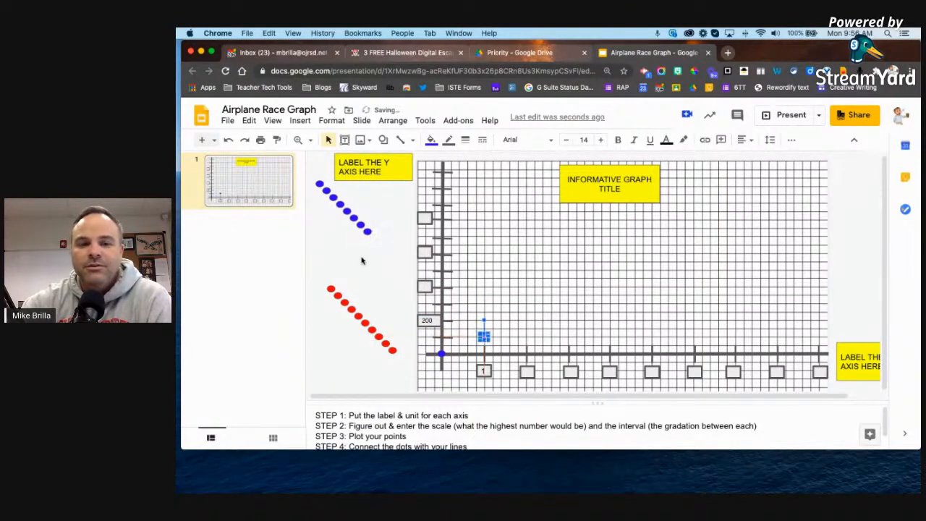
left_click(400, 231)
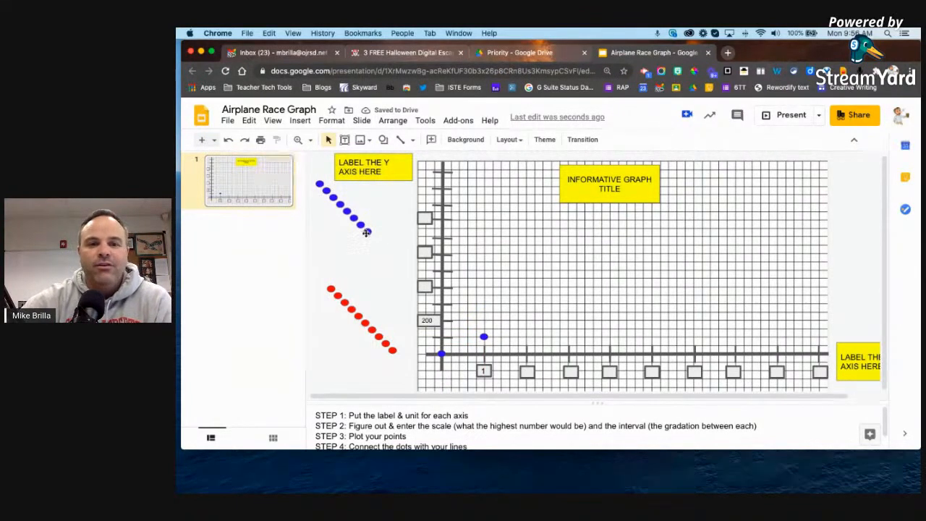
- Plot another blue dot as the second point, undoing an accidental resize, and bring up the line types
left_click(367, 232)
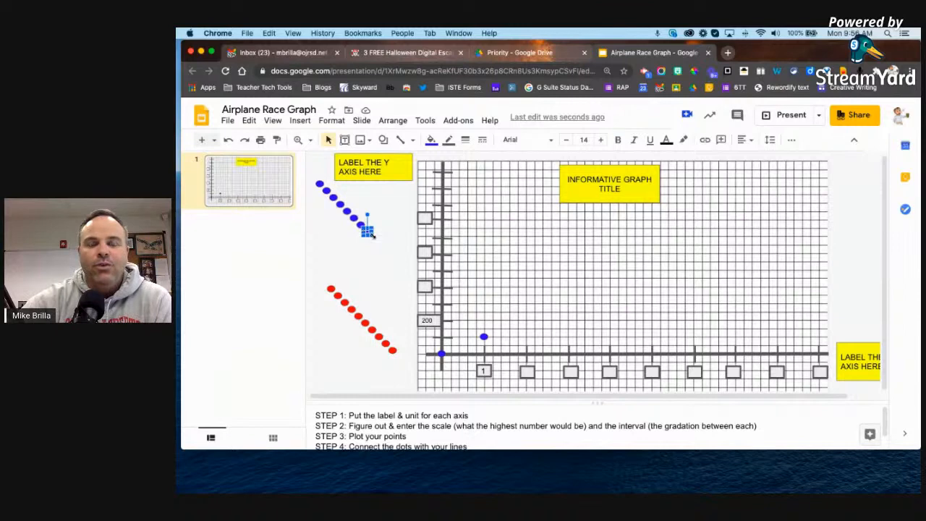
left_click_drag(370, 235, 395, 258)
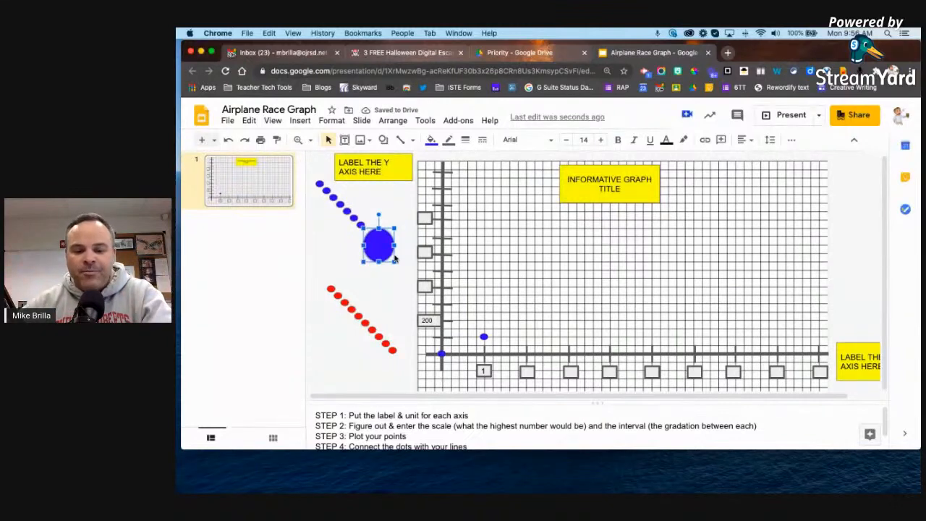
key("super+z")
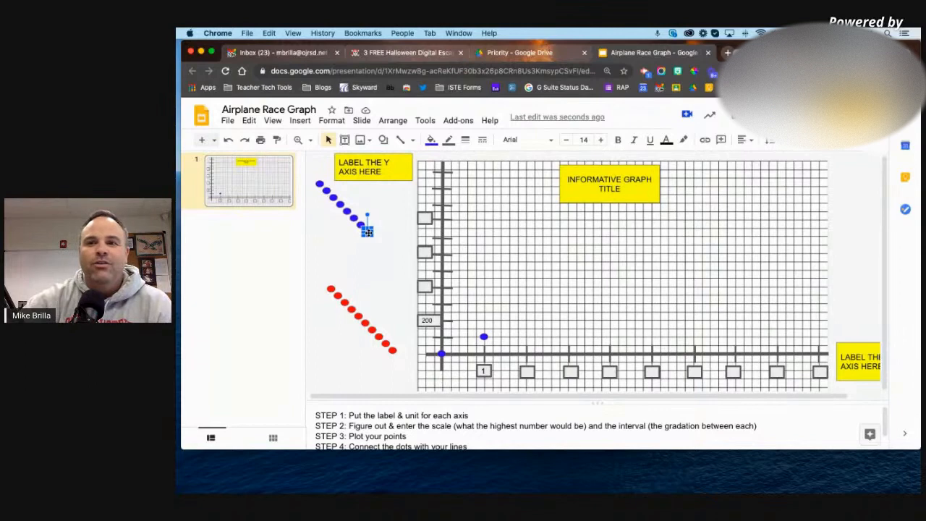
left_click_drag(368, 233, 506, 322)
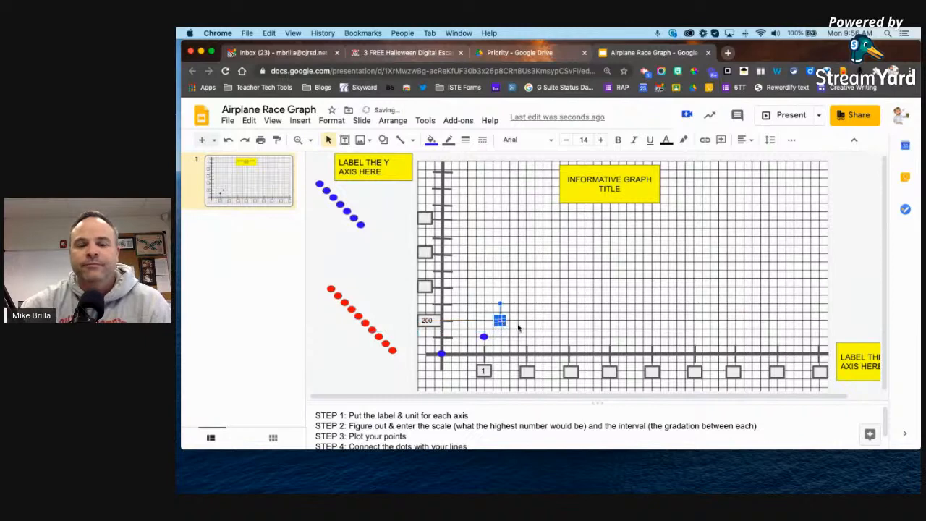
left_click(549, 287)
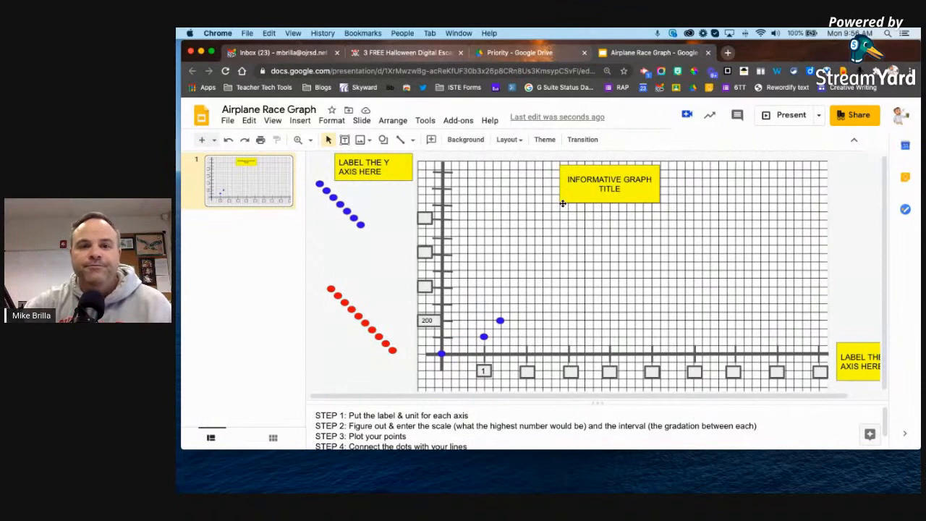
left_click(411, 141)
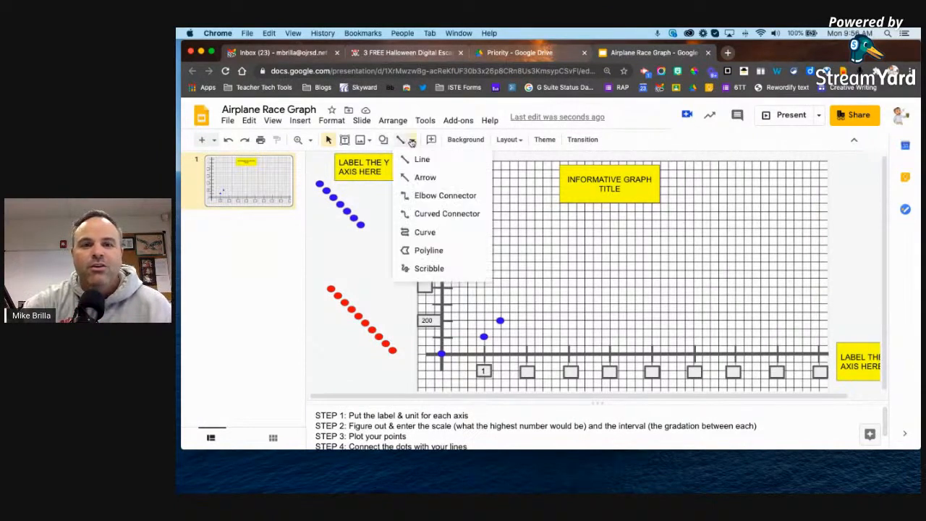
- Draw an arrow from the origin dot through the blue points, extending it toward the graph's upper right
left_click(427, 177)
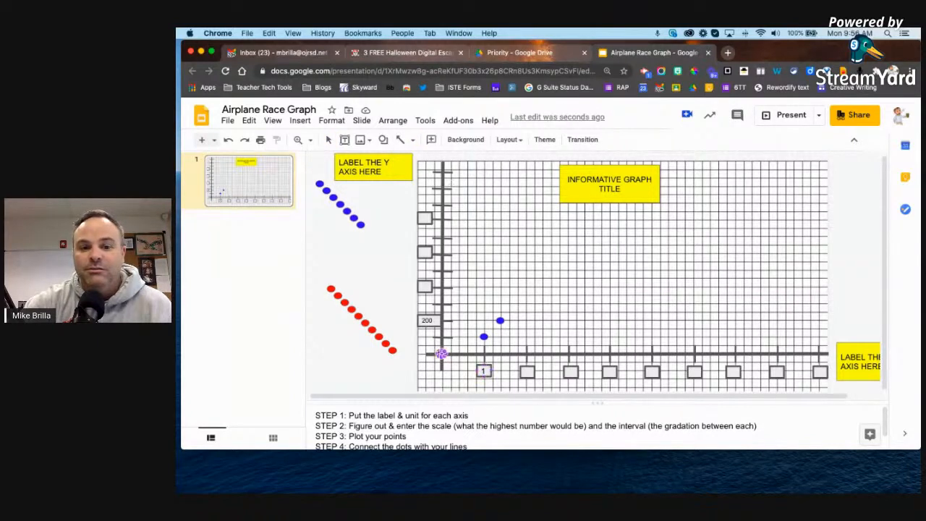
mouse_move(441, 354)
left_mouse_down()
mouse_move(504, 395)
mouse_move(492, 320)
mouse_move(554, 275)
mouse_move(560, 293)
mouse_move(554, 275)
left_mouse_up()
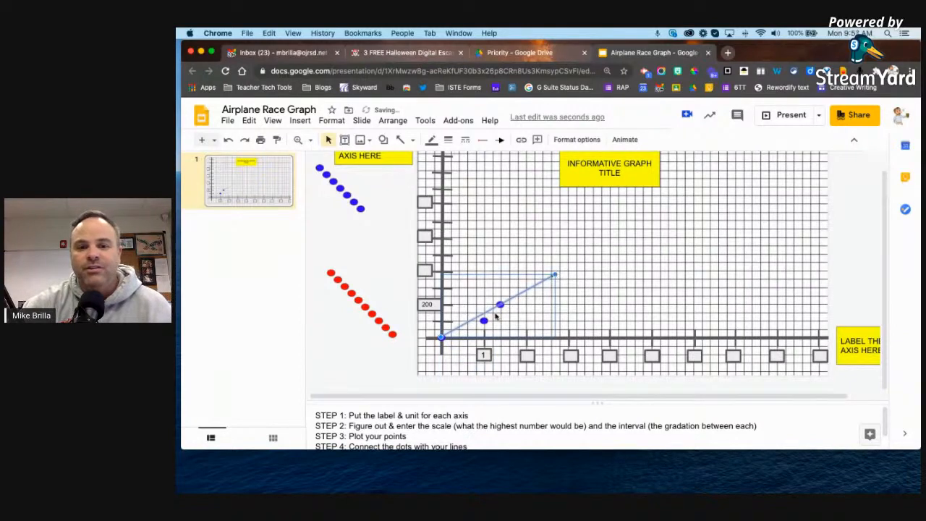
left_click_drag(483, 312, 479, 306)
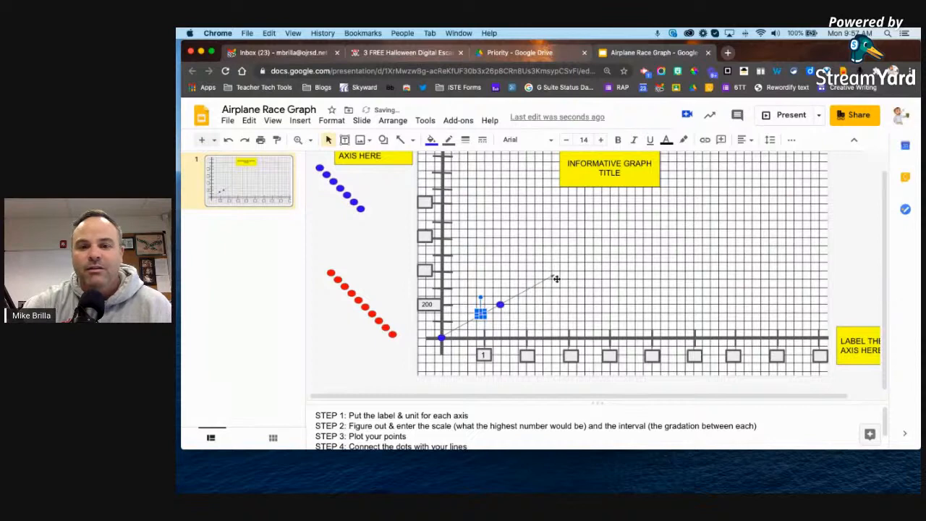
left_click(533, 284)
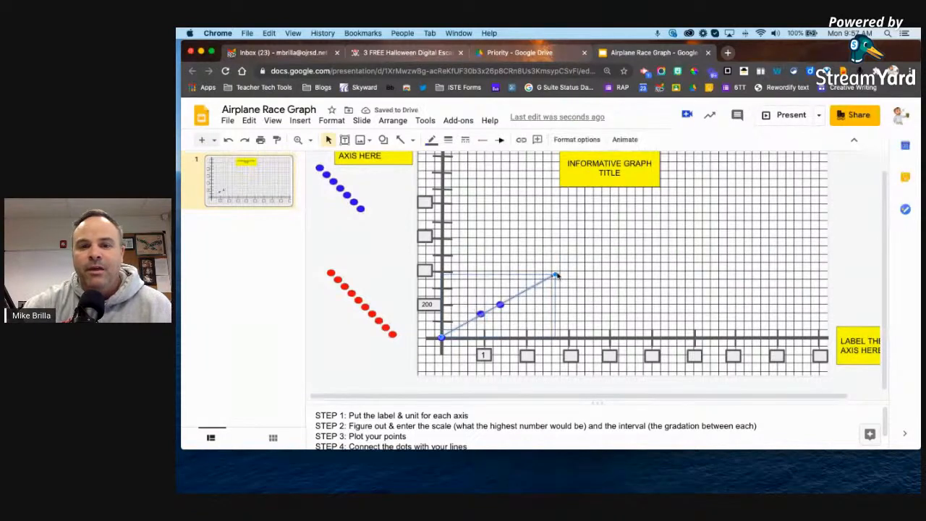
left_click_drag(555, 274, 692, 176)
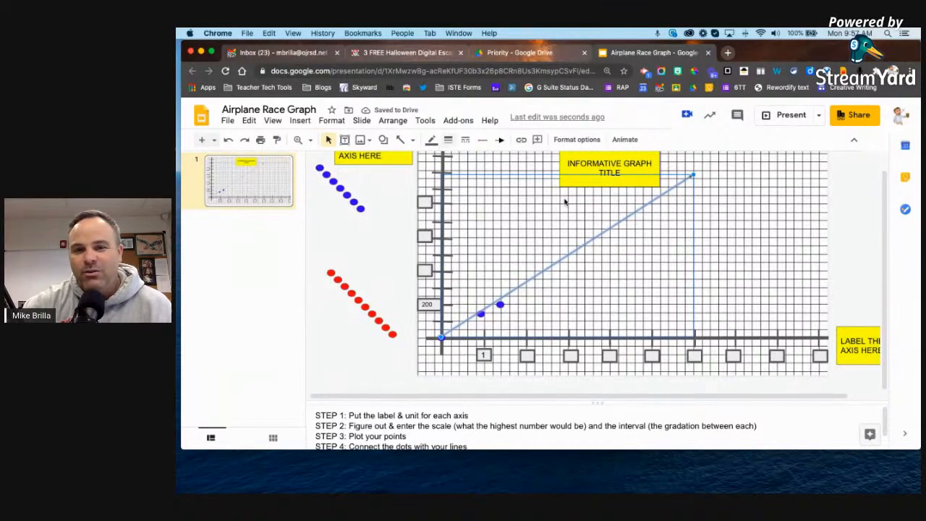
left_click(723, 225)
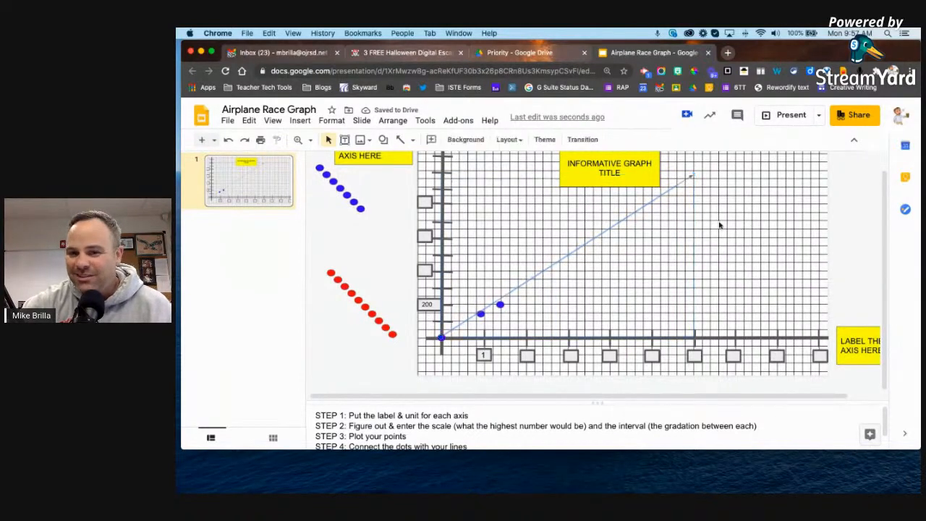
left_click(571, 253)
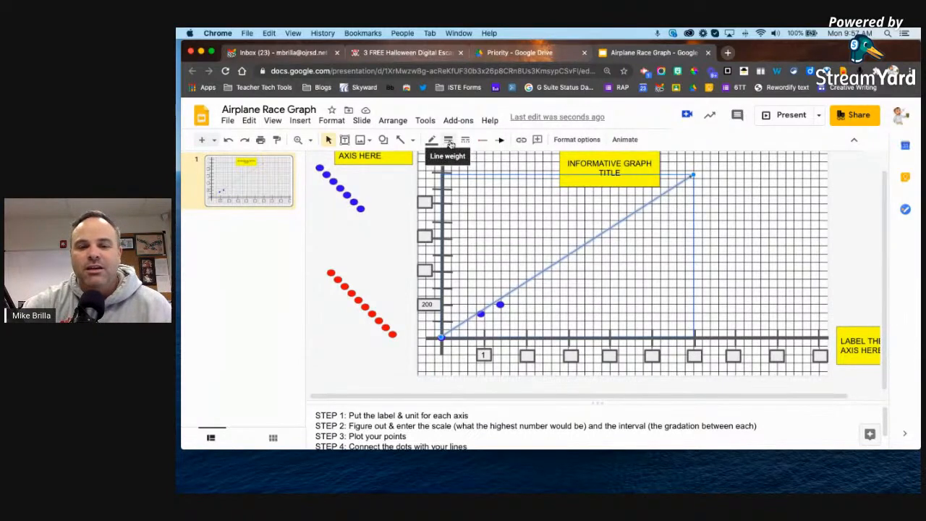
- Give the arrow a 4px line weight and a blue line colour
left_click(448, 141)
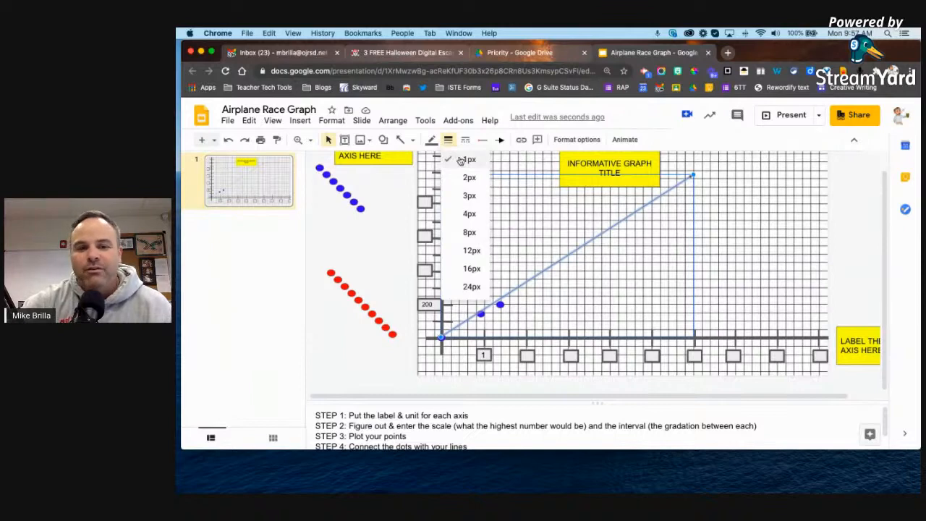
left_click(467, 213)
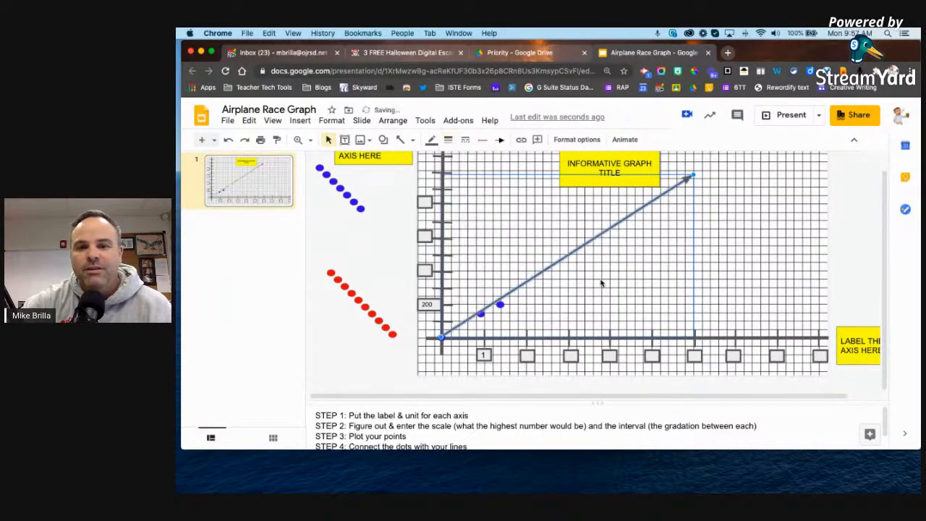
left_click(432, 139)
left_click(561, 217)
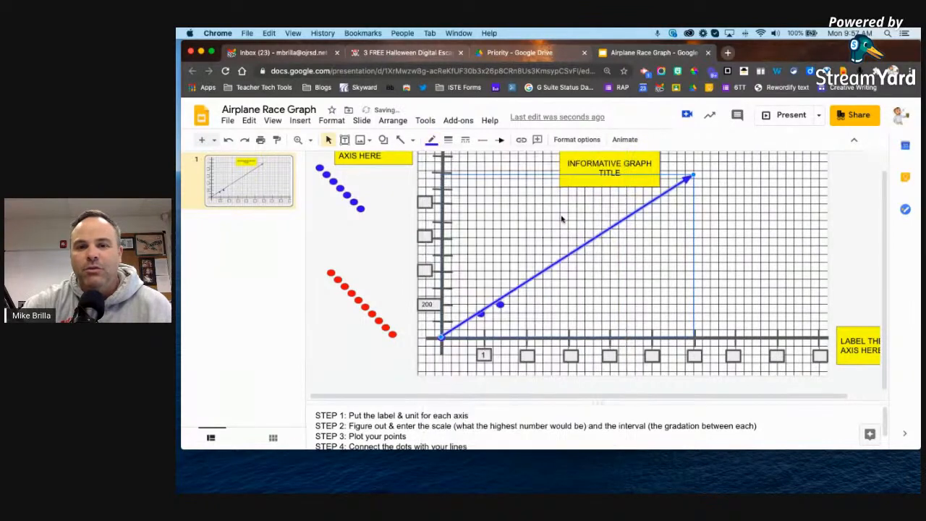
left_click(654, 257)
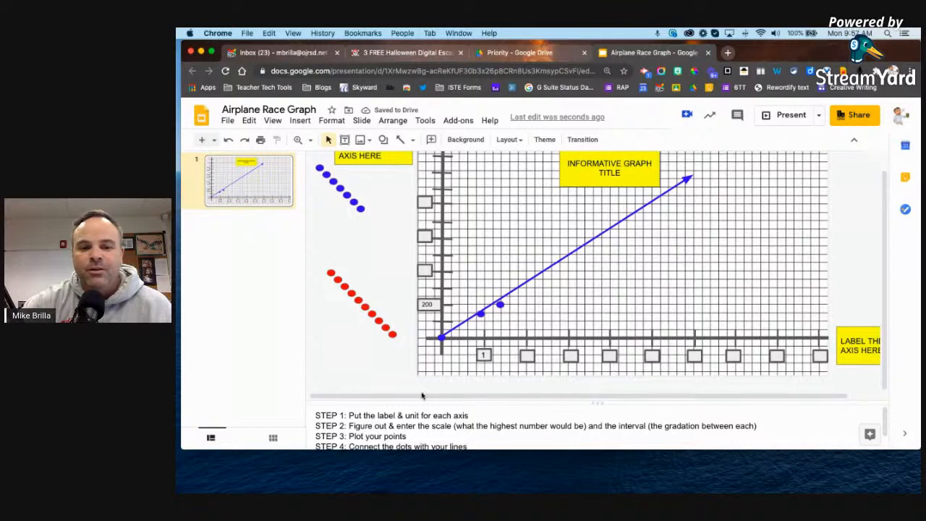
scroll(431, 433, "down", 1)
scroll(431, 433, "down", 1)
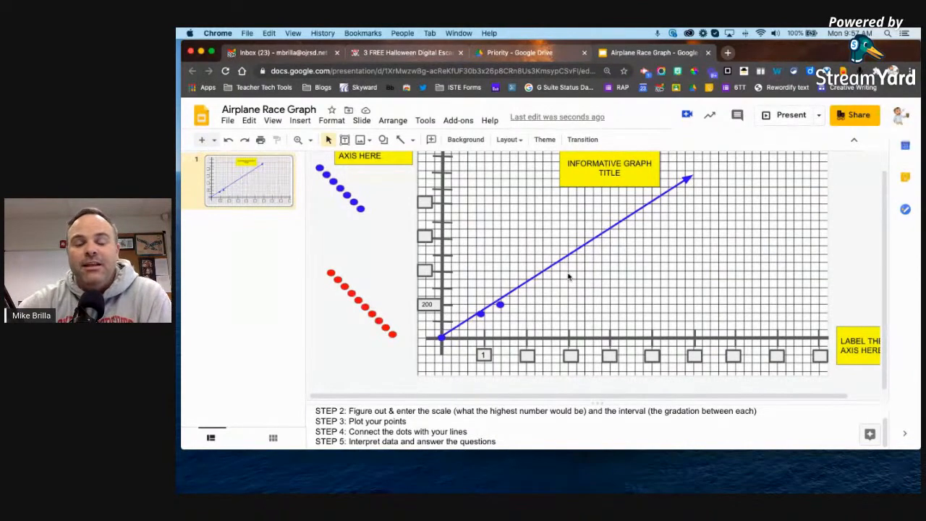
scroll(590, 230, "up", 1)
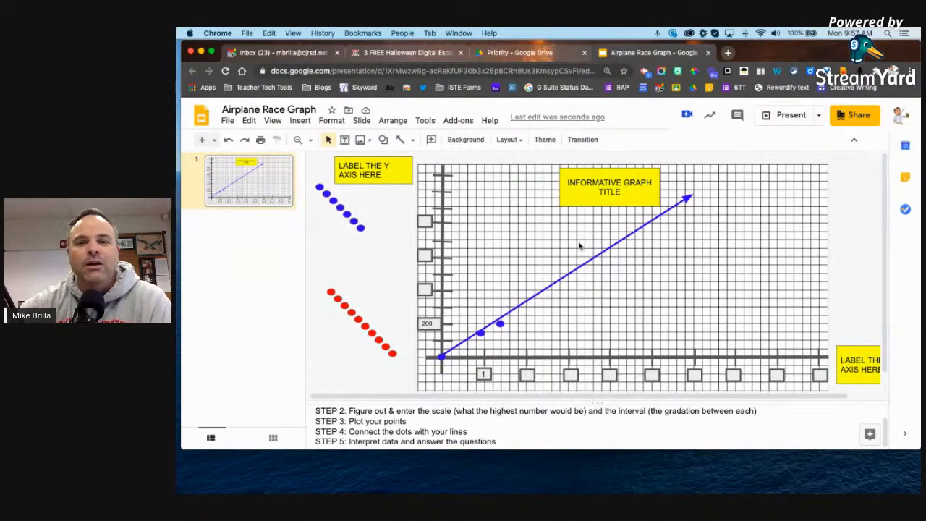